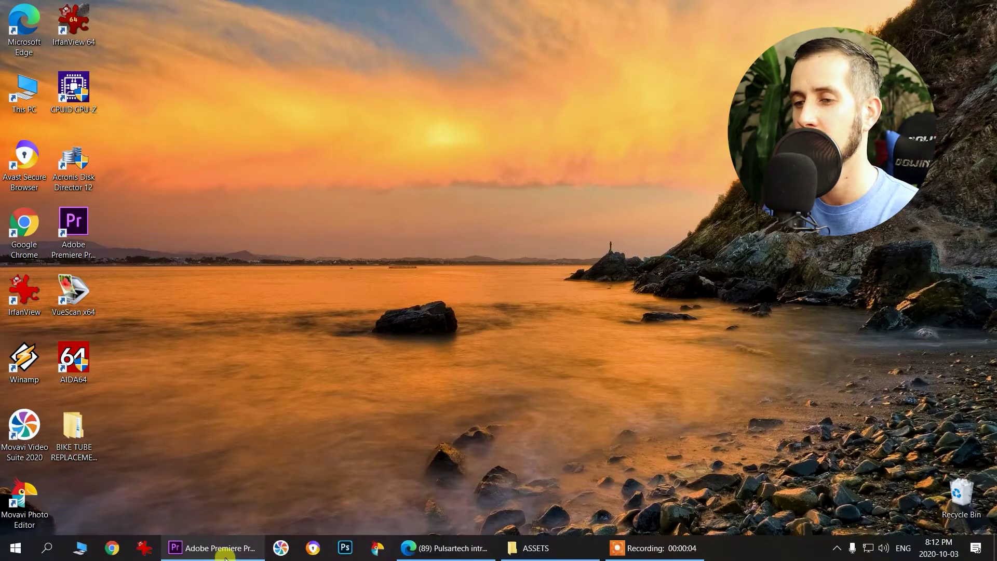
- Drag MVI_0964.MP4 and IMG_0896.JPG from the ASSETS folder into the sequence, with the photo on V2
click(225, 554)
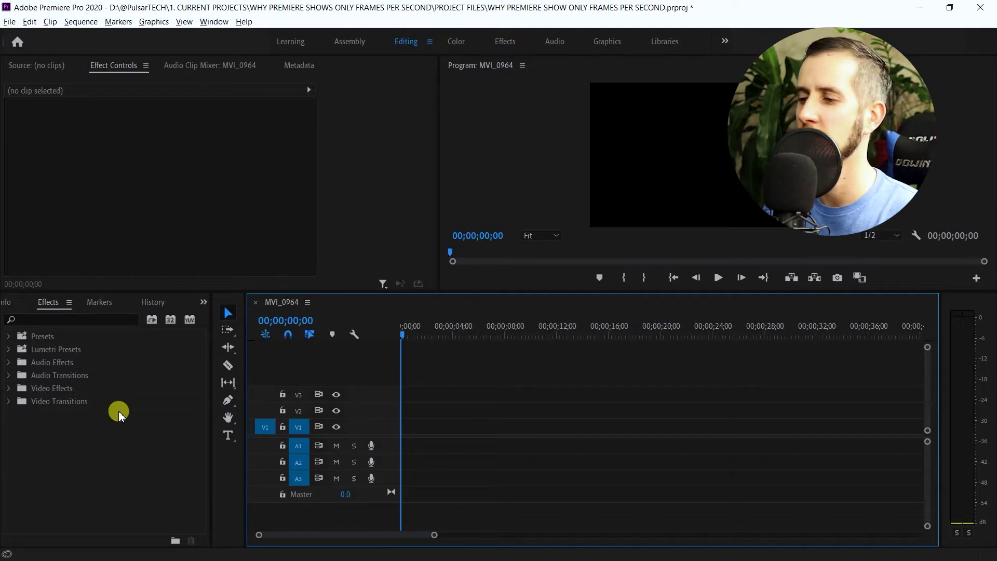
click(917, 8)
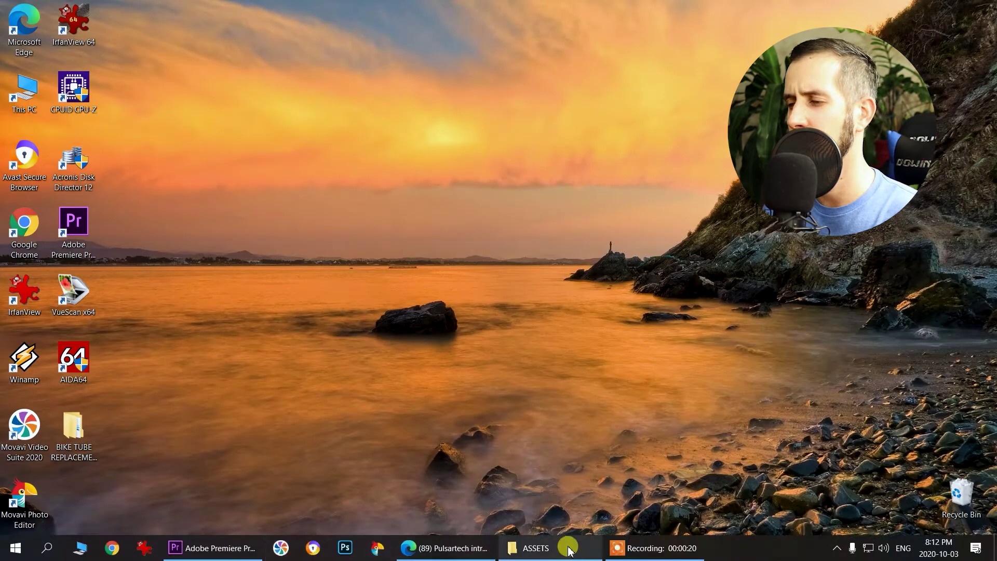
click(566, 548)
drag(244, 216, 569, 414)
click(517, 425)
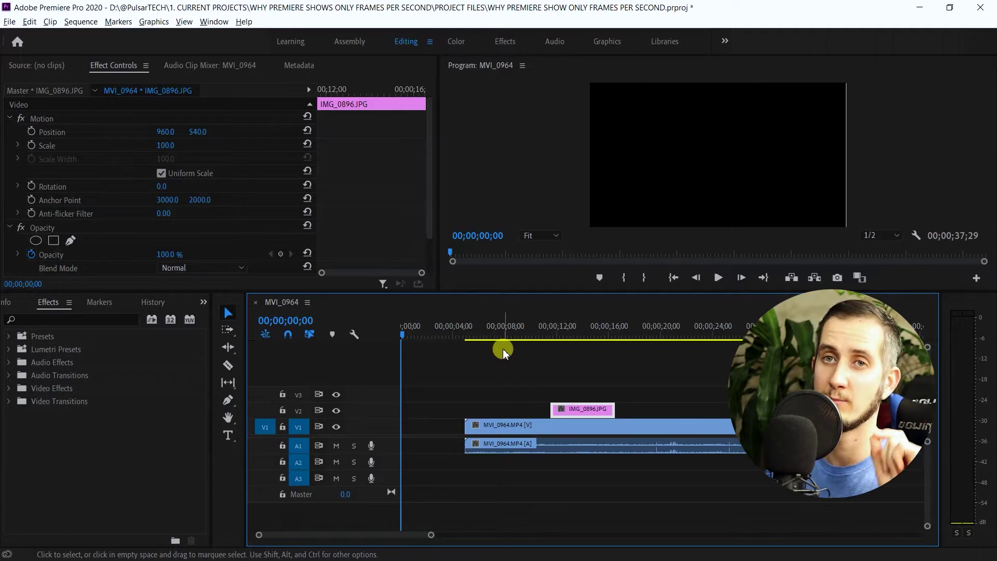
- Preview the sequence and select the IMG_0896.JPG photo clip on V2
click(475, 330)
key(space)
click(538, 333)
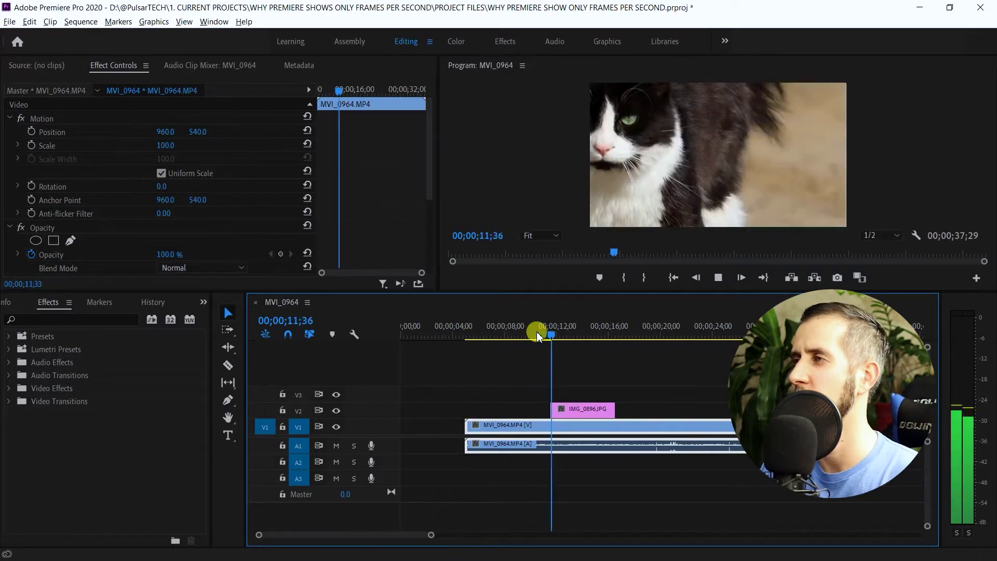
click(564, 409)
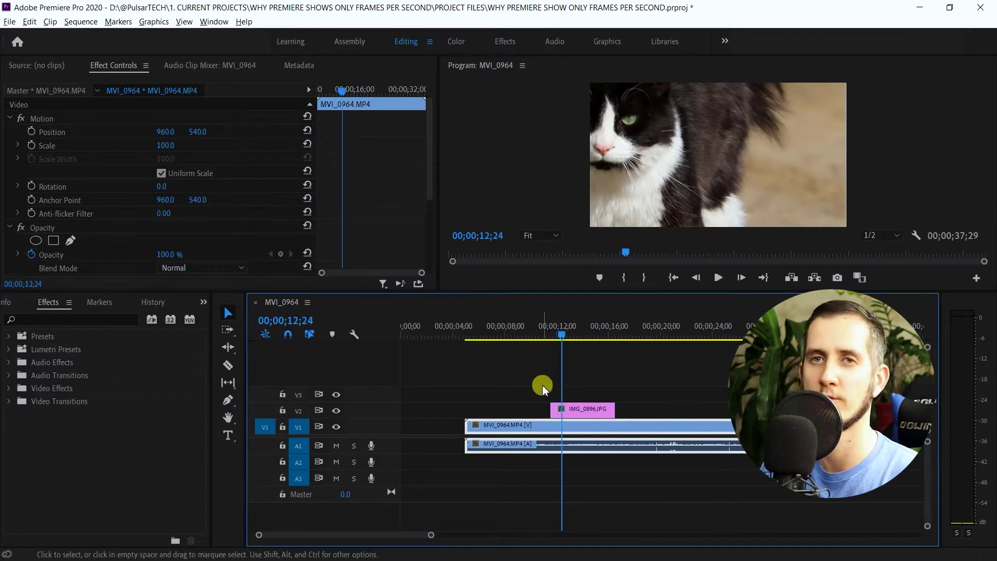
click(581, 411)
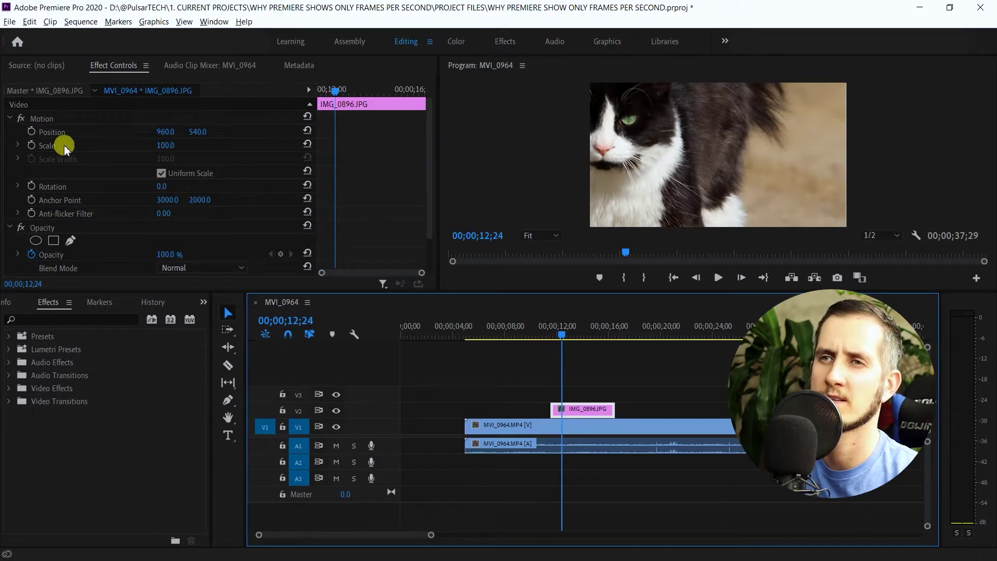
- Set the cat photo's Motion Scale to 53, then scrub it down to 12
click(181, 146)
text(53)
key(Return)
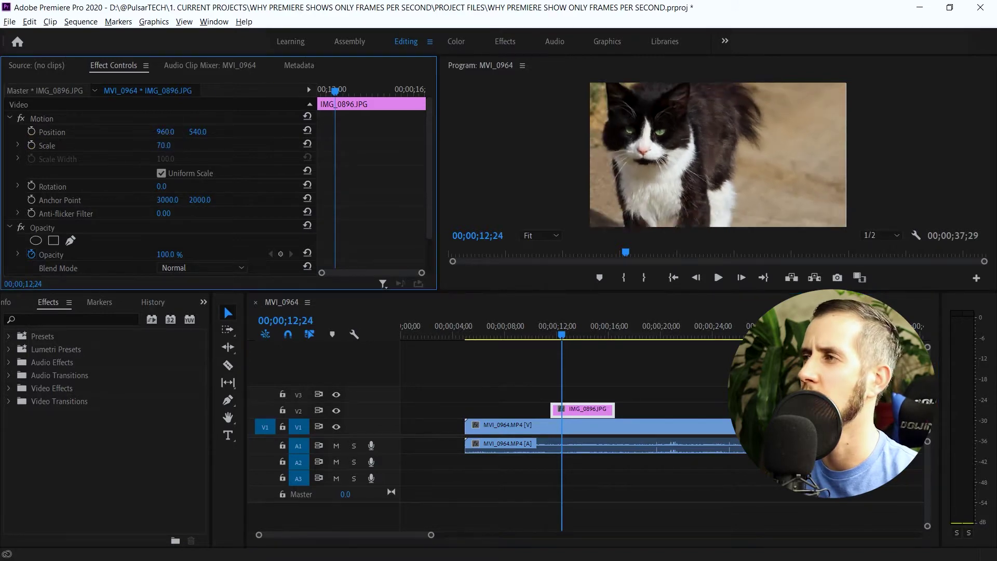
drag(163, 145, 154, 145)
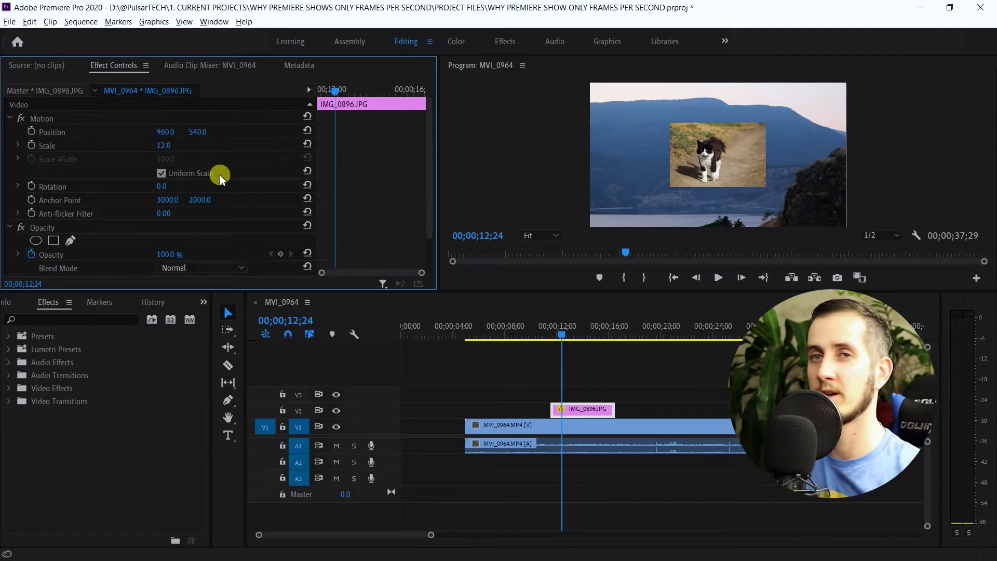
click(536, 333)
- Add default transitions to both ends of the IMG_0896 clip with Ctrl+D and play back the fade
key(space)
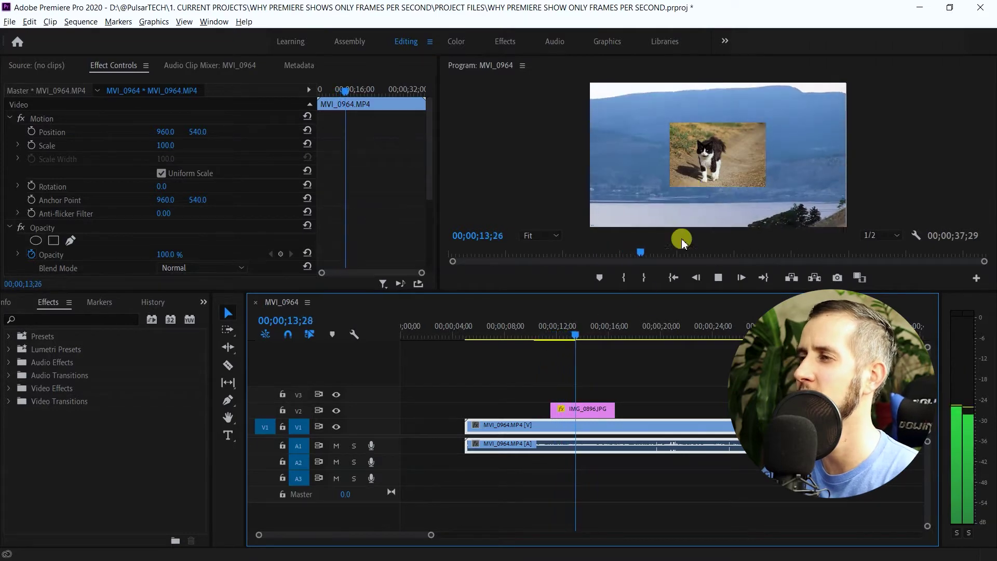
key(space)
click(583, 414)
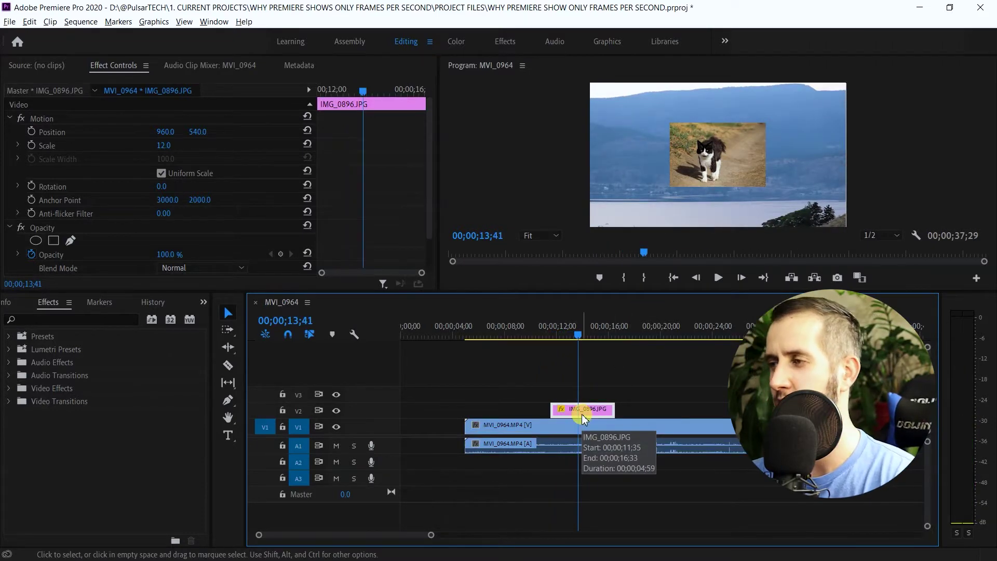
key(ctrl+d)
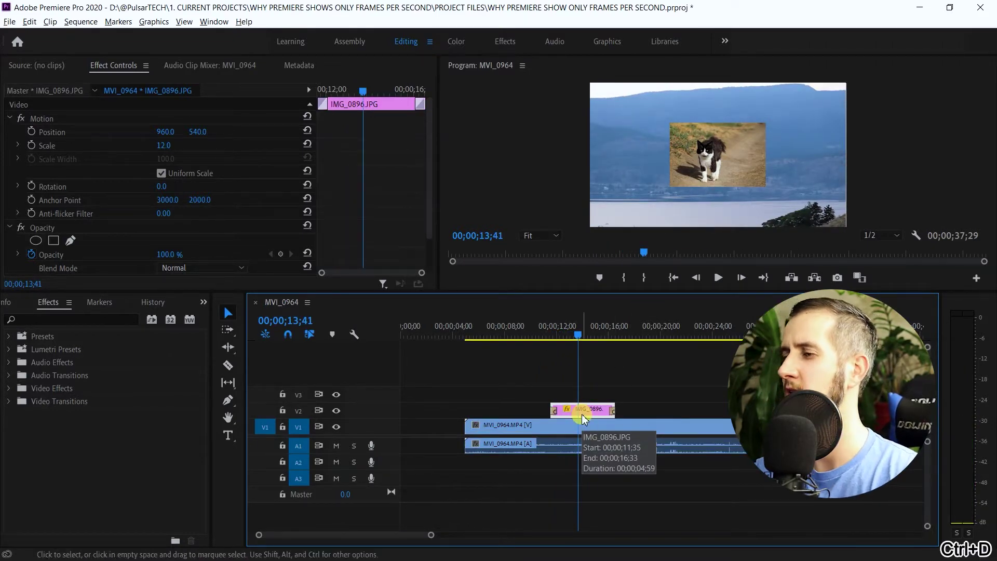
click(528, 332)
key(space)
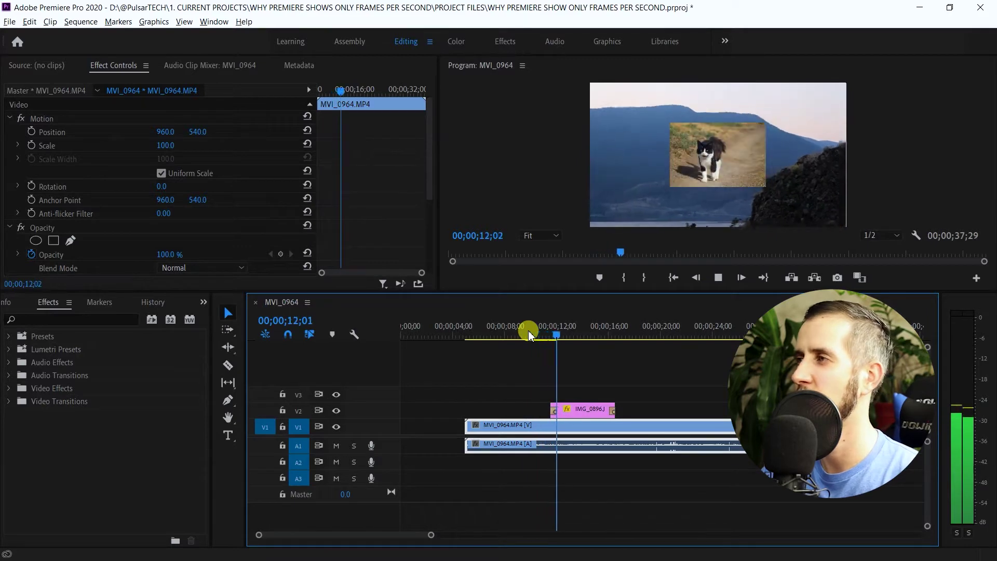
key(space)
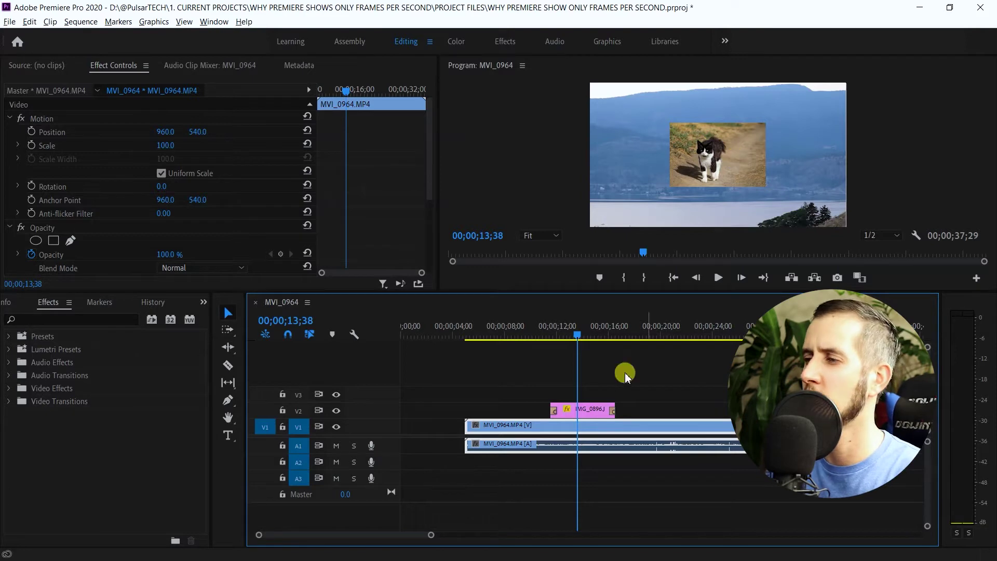
- Add an Opacity ellipse mask to the cat photo, reshape it into a circle, widen its feather and centre it
click(587, 410)
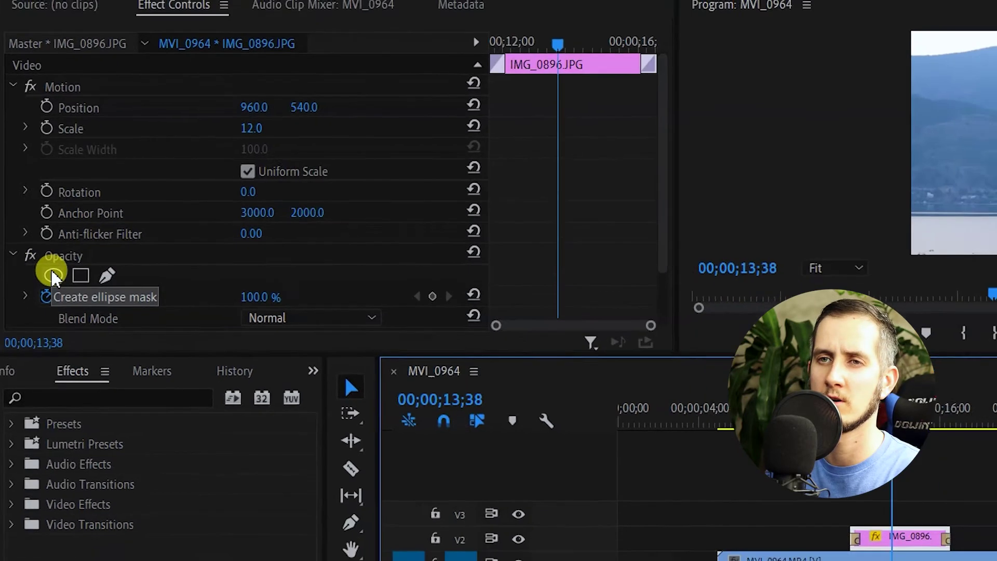
click(56, 282)
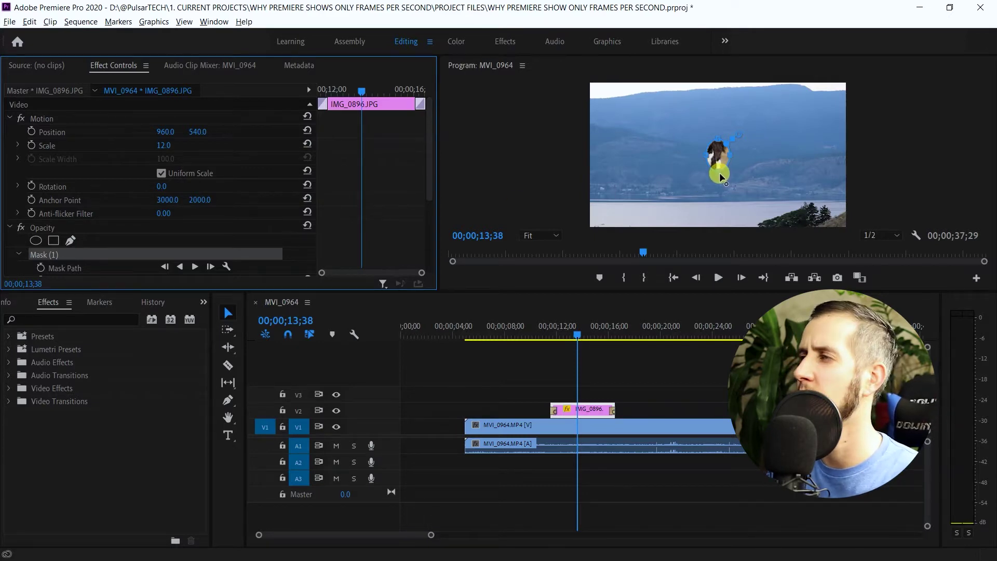
mouse_move(719, 174)
mouse_down()
mouse_move(688, 163)
mouse_move(734, 163)
mouse_up()
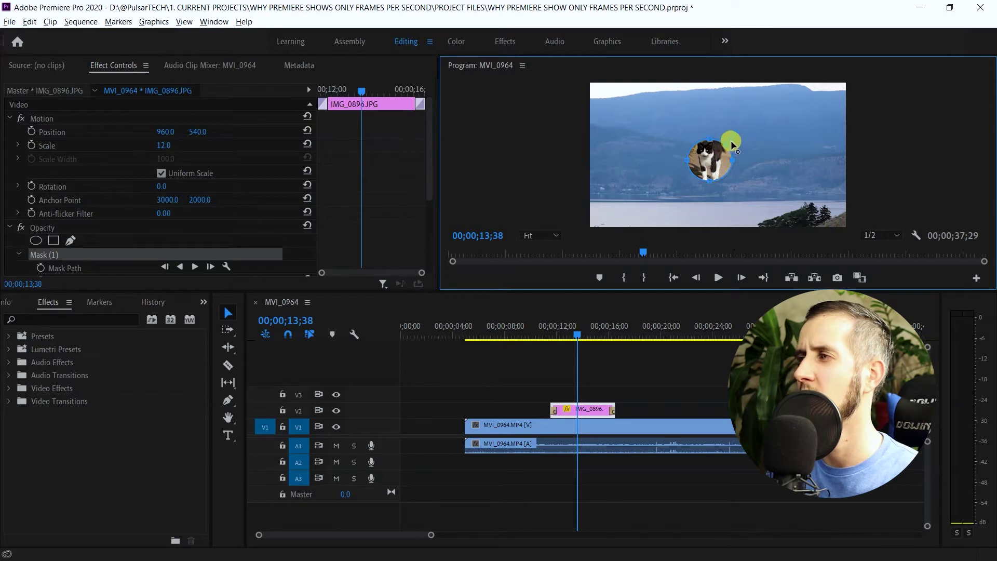
click(710, 155)
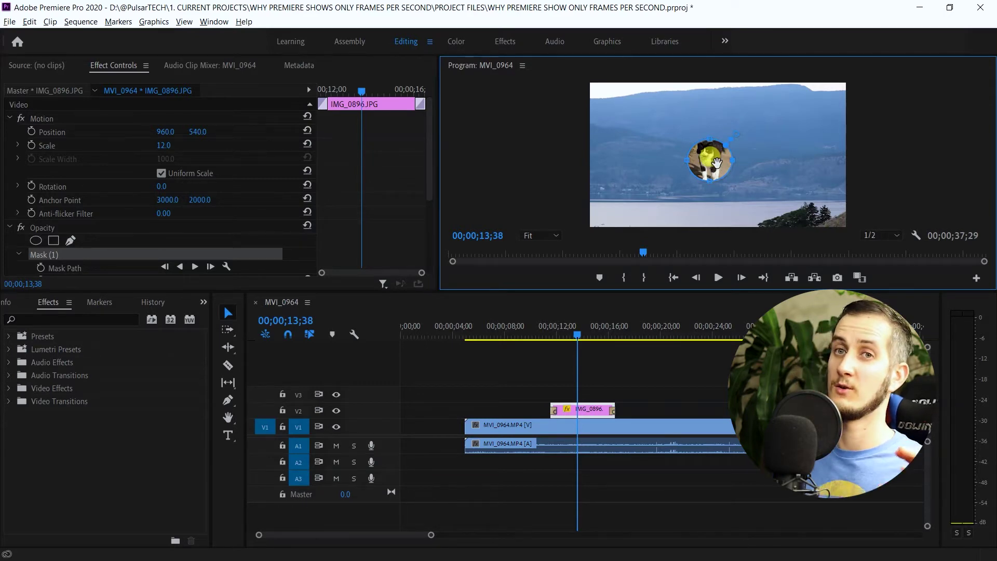
click(740, 135)
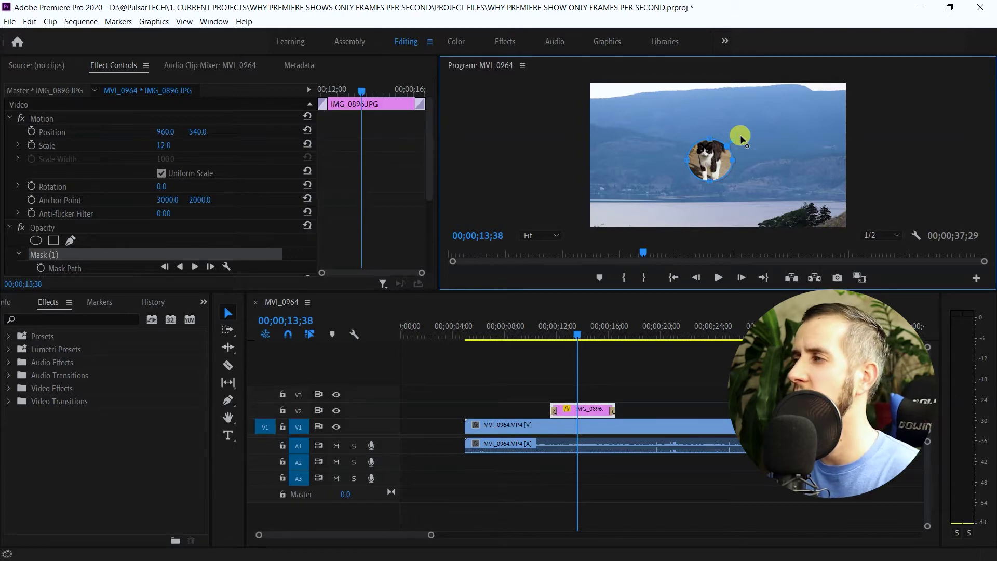
drag(729, 143, 751, 133)
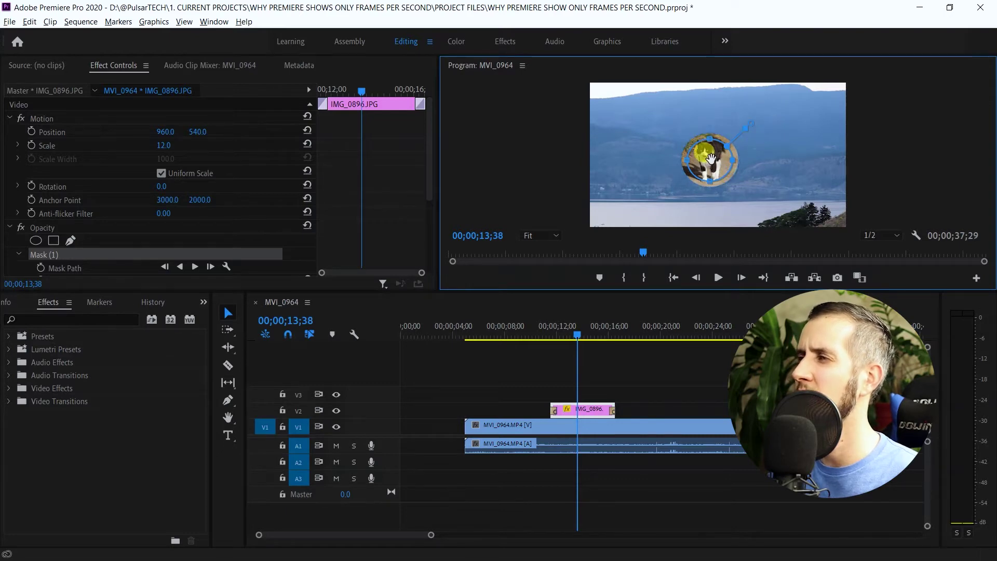
drag(699, 156, 710, 155)
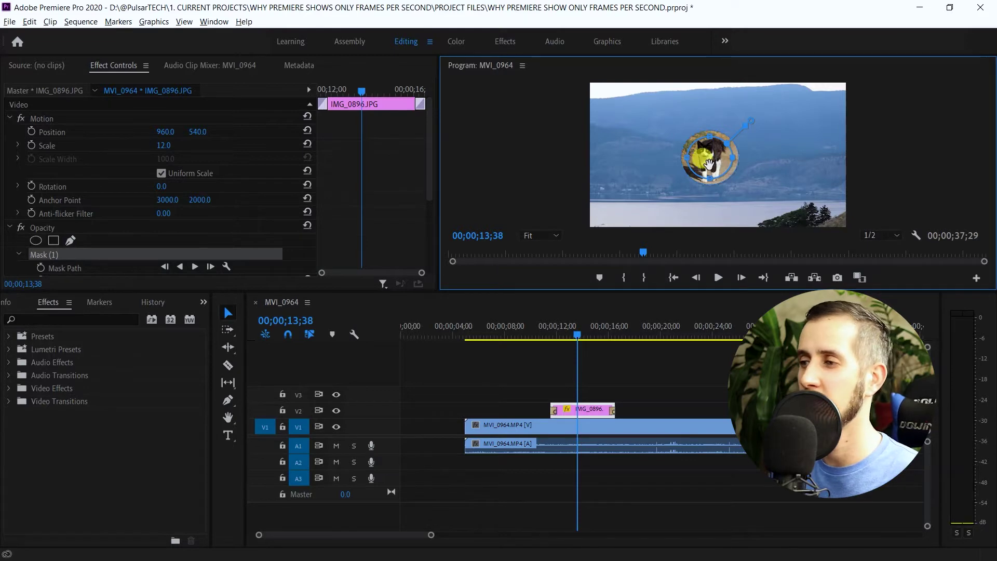
click(532, 329)
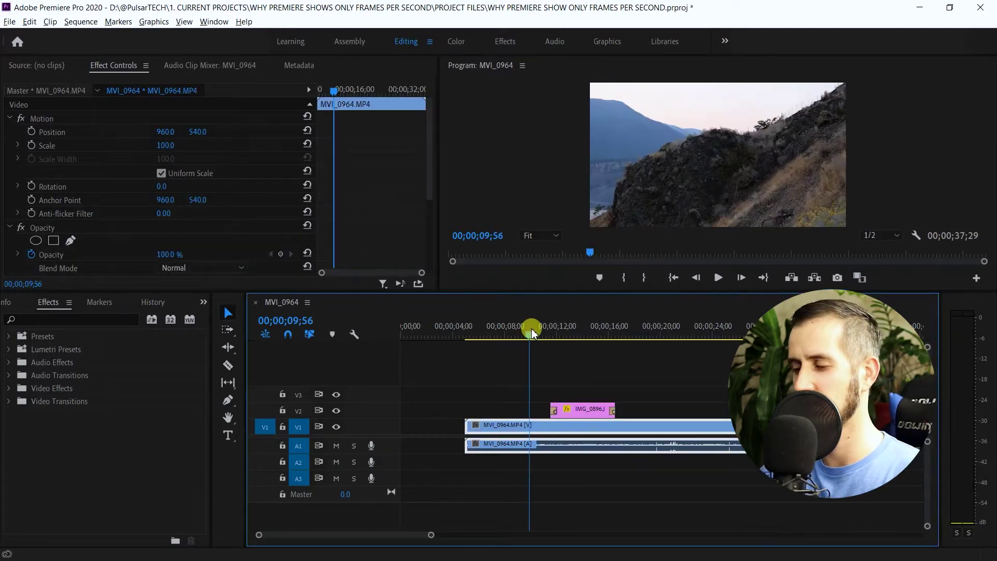
key(space)
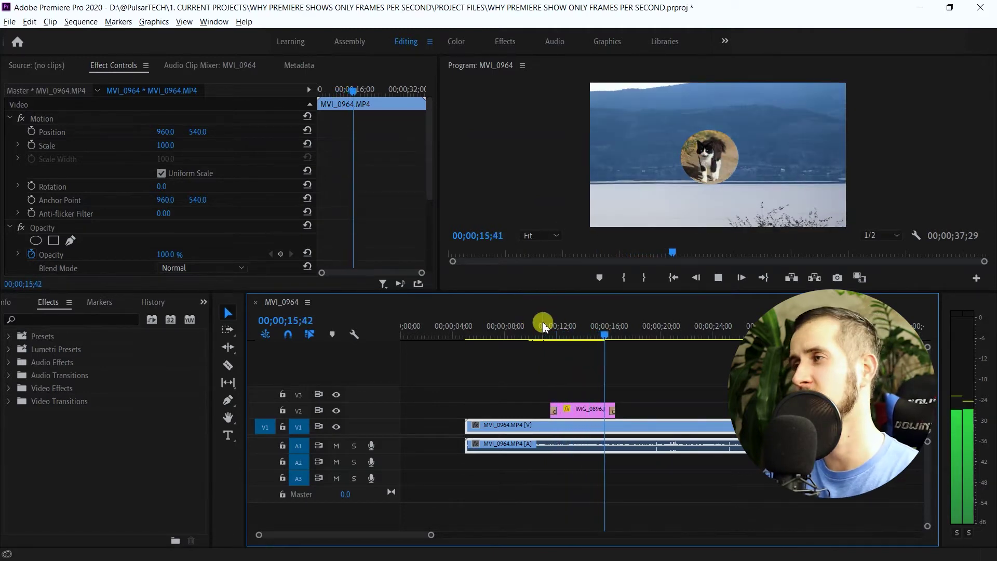
key(space)
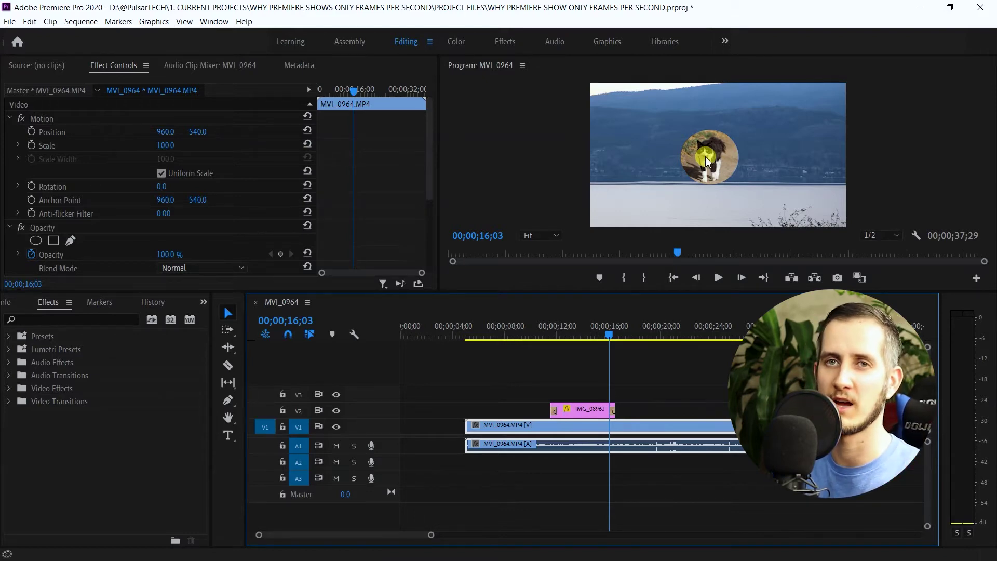
click(577, 411)
- Step back to 'Apply Default Transitions' in the History panel to remove the mask
click(146, 302)
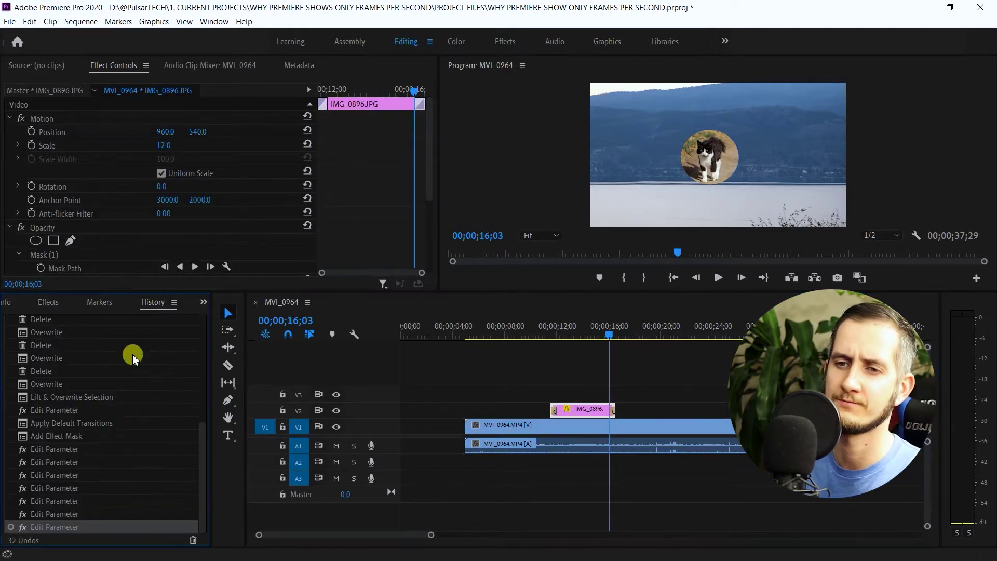
click(47, 423)
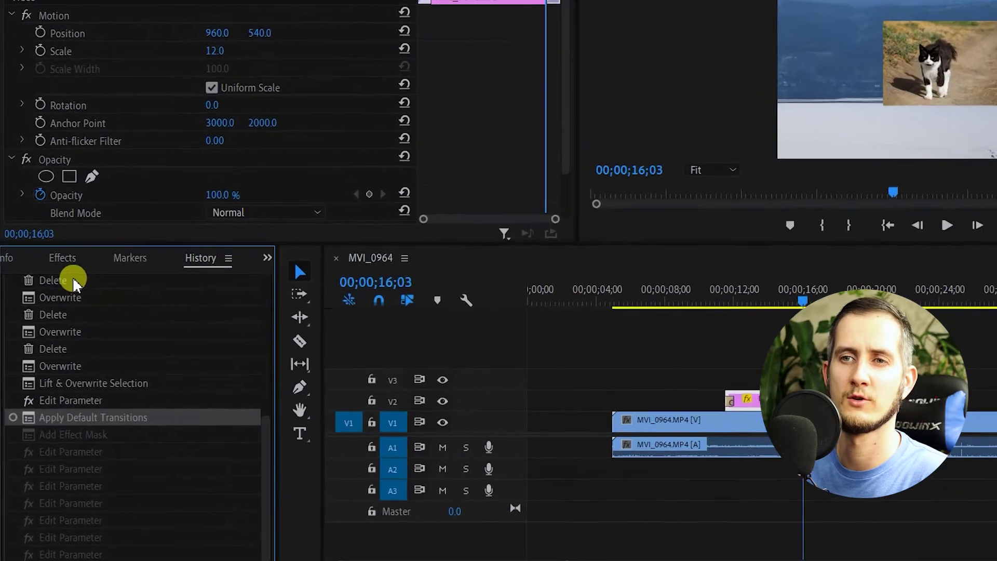
- Drag the Circle effect from Video Effects > Generate onto the IMG_0896.JPG clip on V2
click(66, 207)
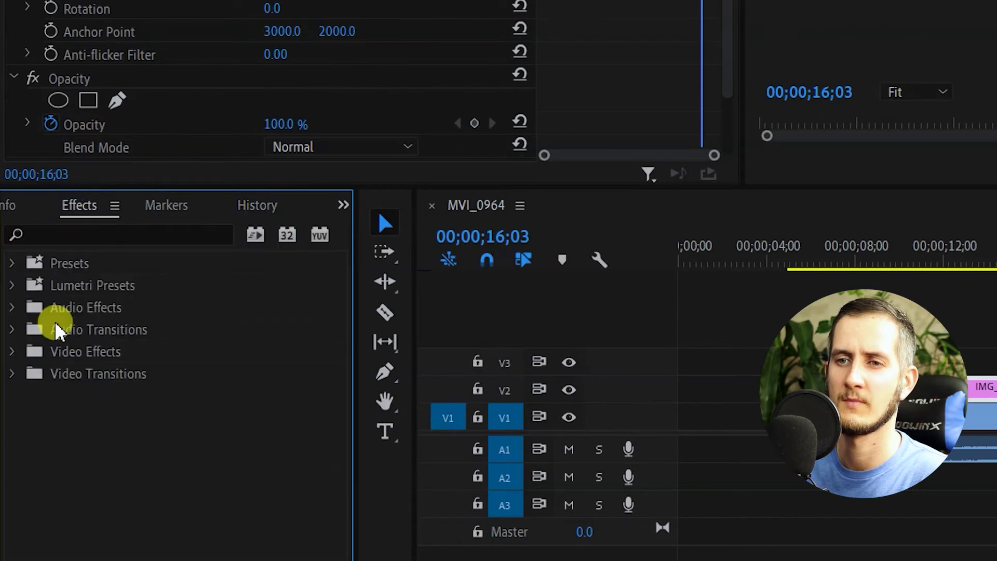
click(11, 353)
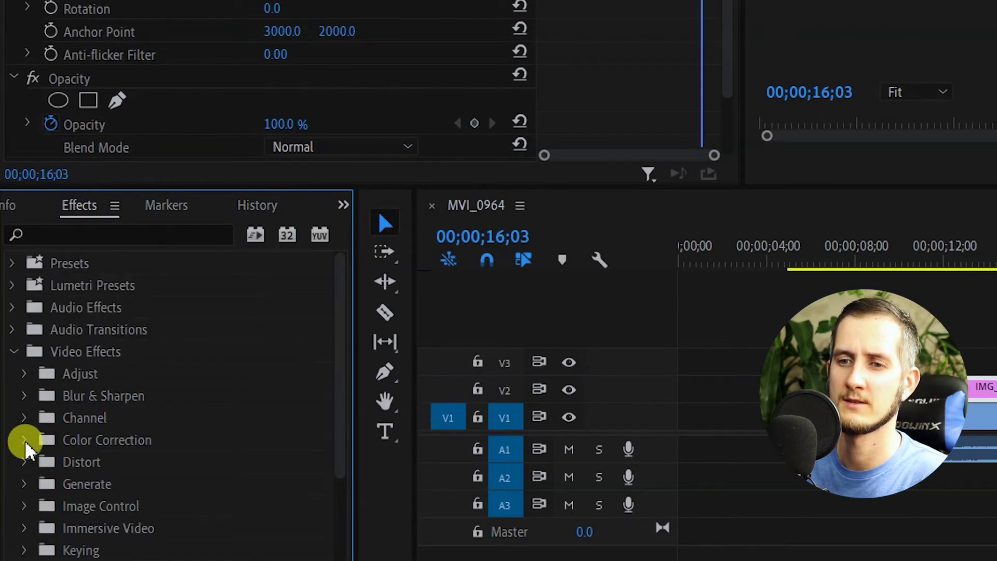
click(24, 486)
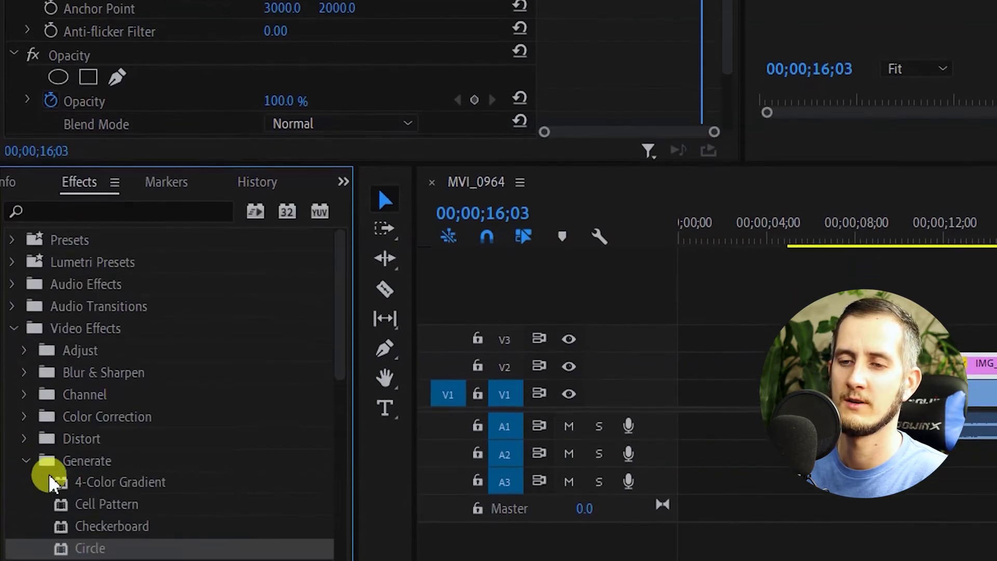
click(84, 528)
drag(84, 465, 911, 338)
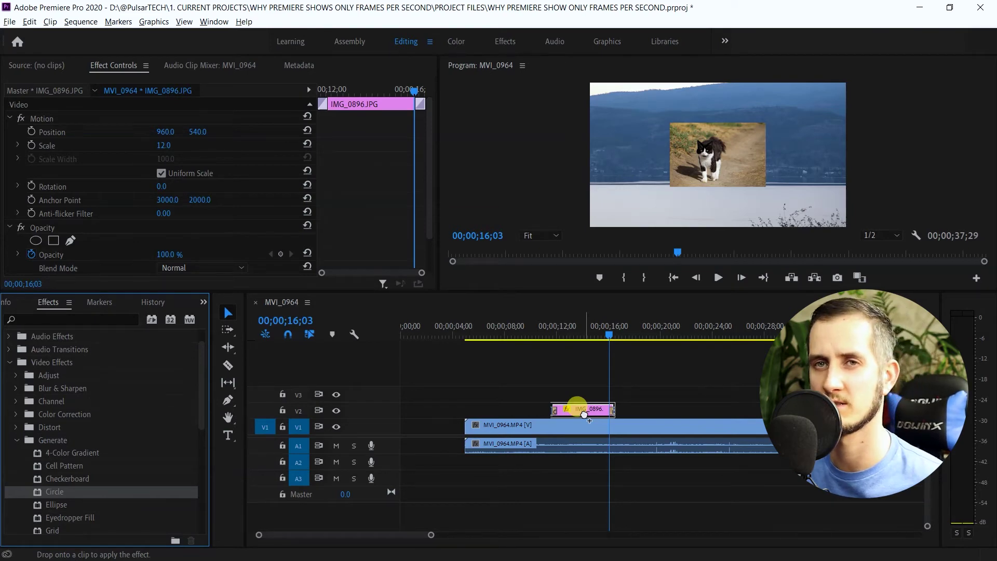
drag(584, 414, 584, 412)
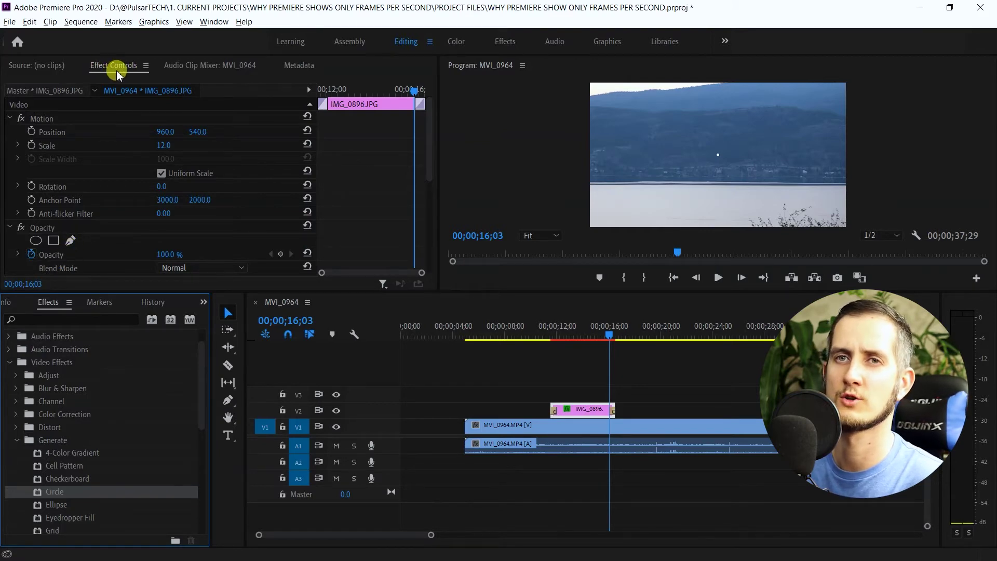
- Set the Circle effect's Blending Mode to Stencil Alpha in Effect Controls
scroll(37, 257, down, 3)
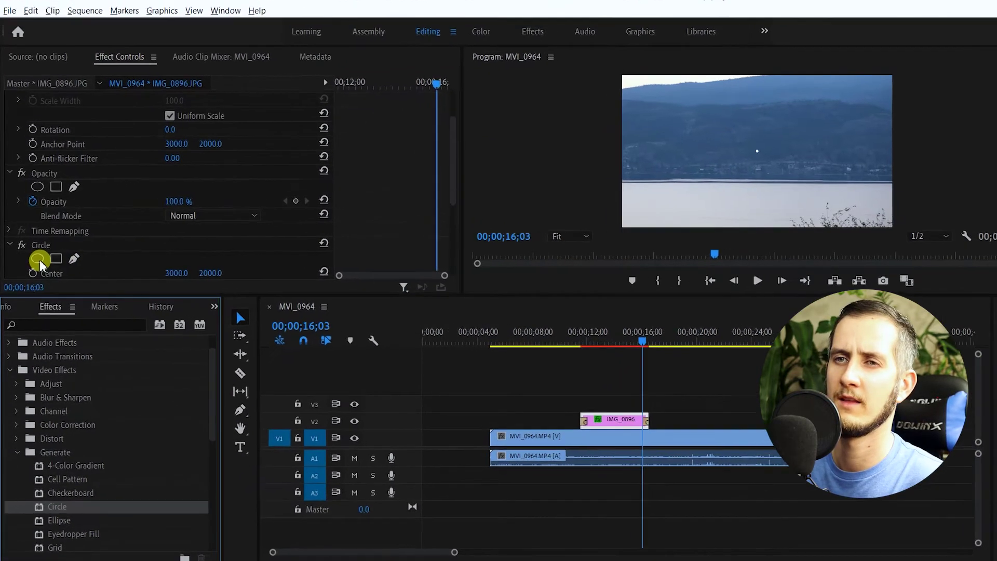
scroll(41, 264, down, 2)
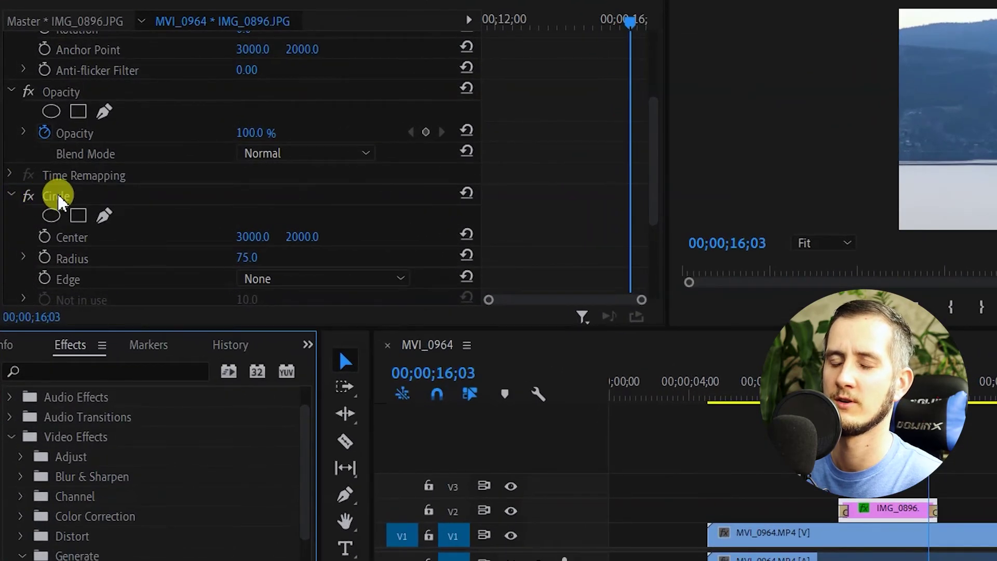
scroll(58, 198, down, 3)
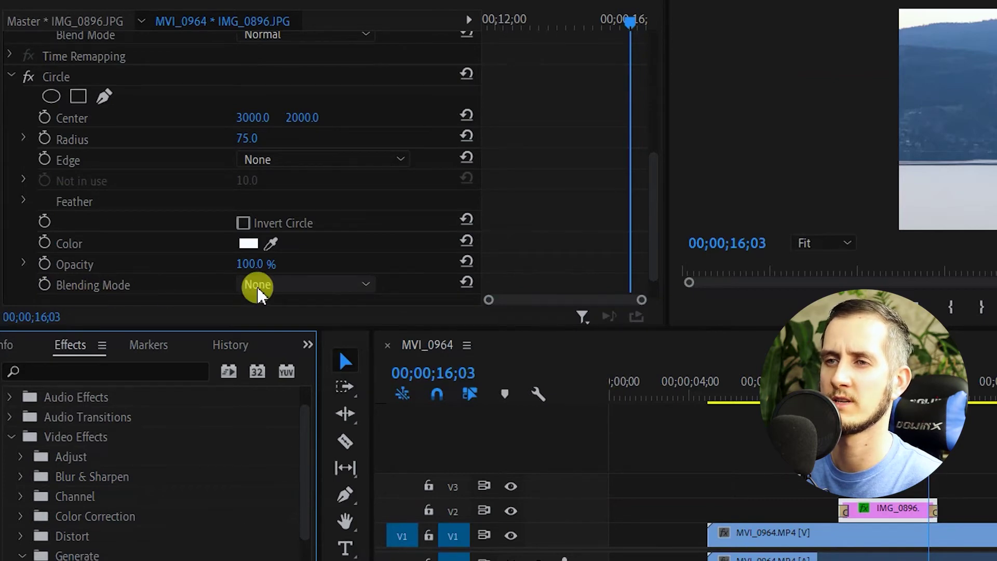
click(258, 286)
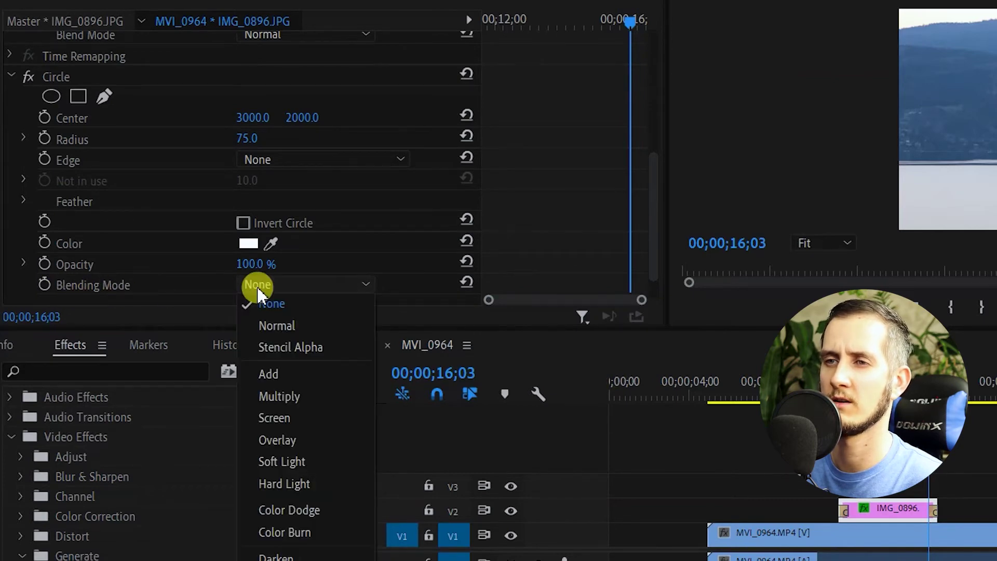
click(271, 349)
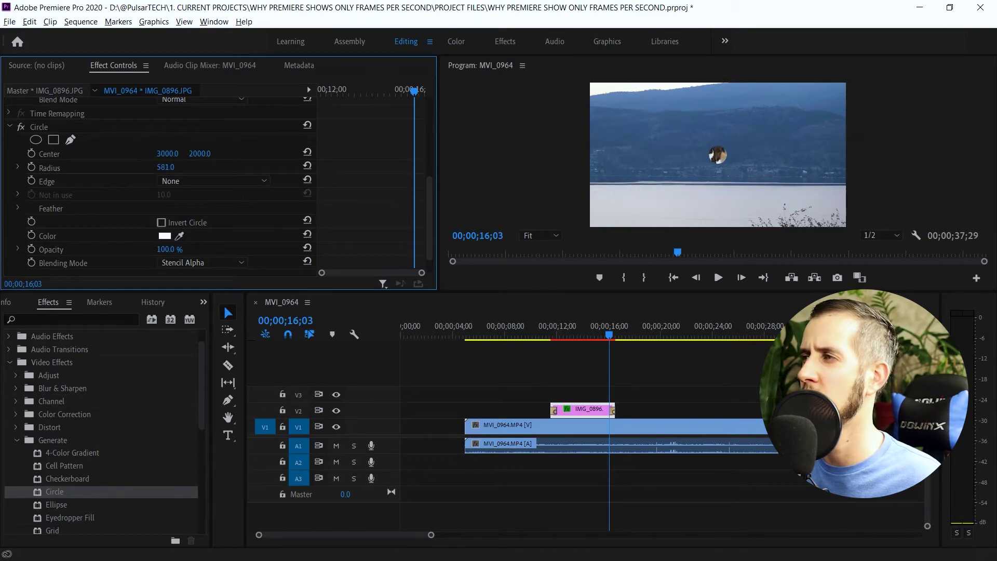
- Set the Circle radius to 1624 and shift its center to 2470, 2203 to frame the cat
drag(168, 166, 250, 167)
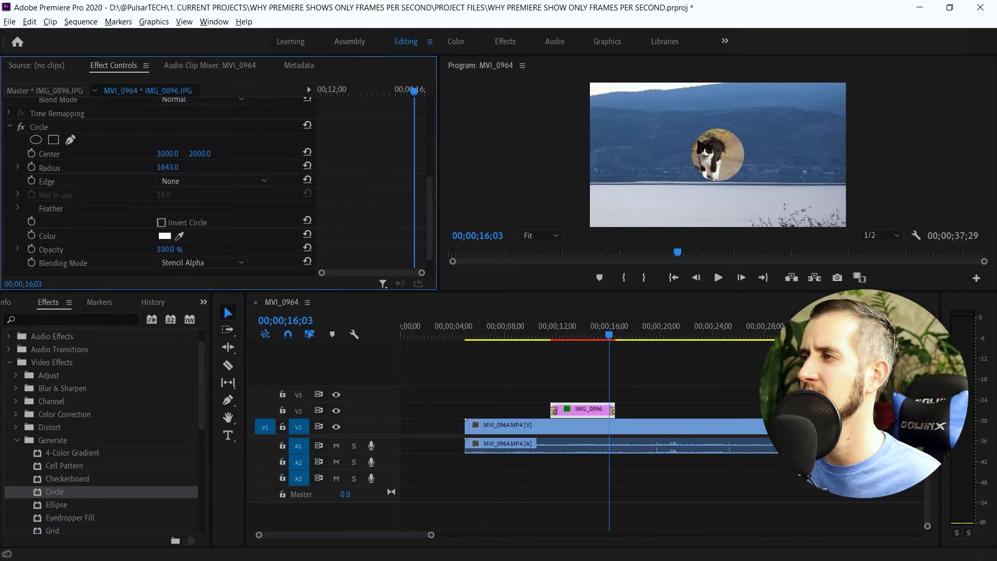
drag(168, 167, 167, 166)
click(167, 154)
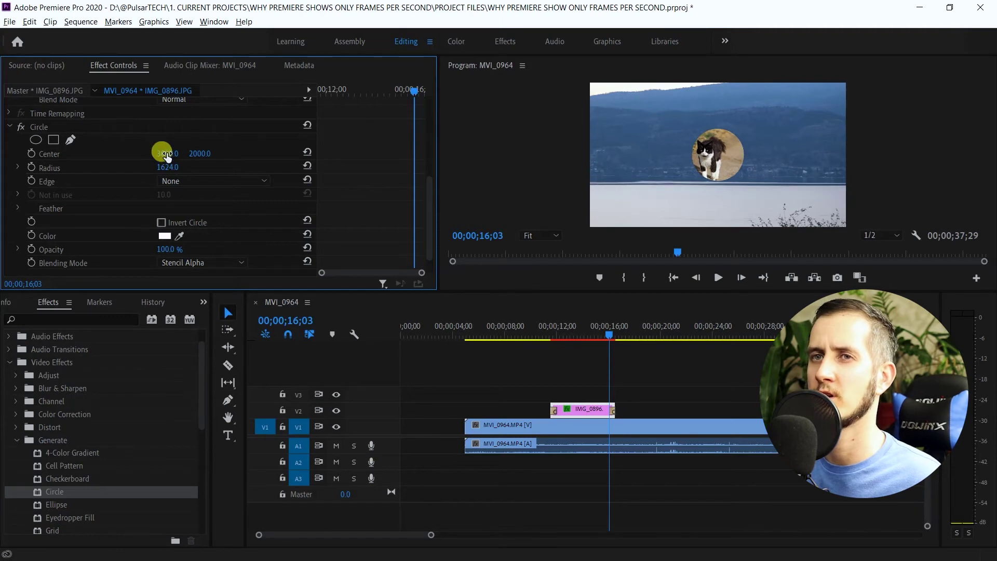
mouse_move(166, 155)
mouse_down()
mouse_move(196, 153)
mouse_move(156, 156)
mouse_move(172, 155)
mouse_up()
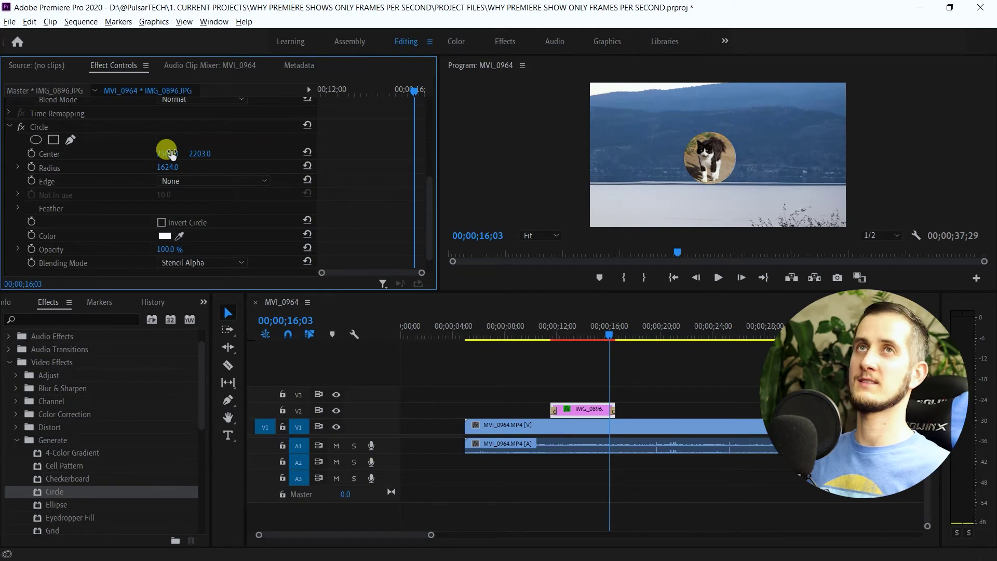
click(537, 332)
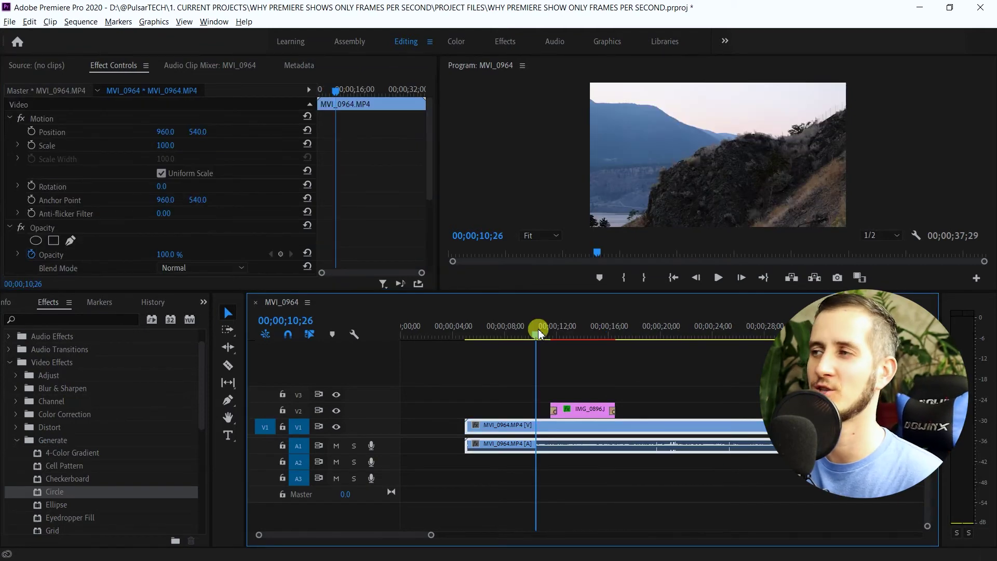
- Move the cat photo clip to about 27 seconds and play it back there
key(space)
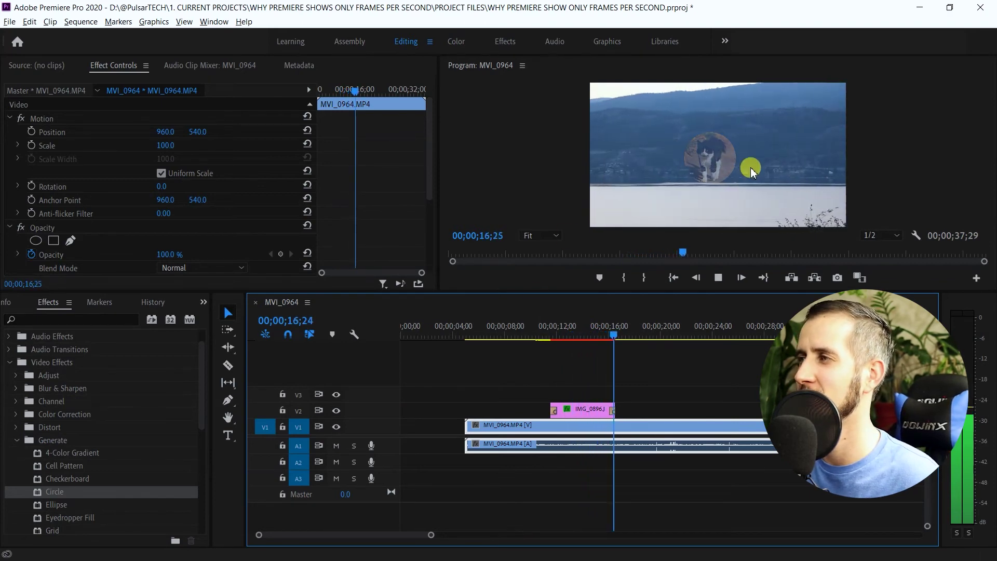
drag(571, 410, 737, 380)
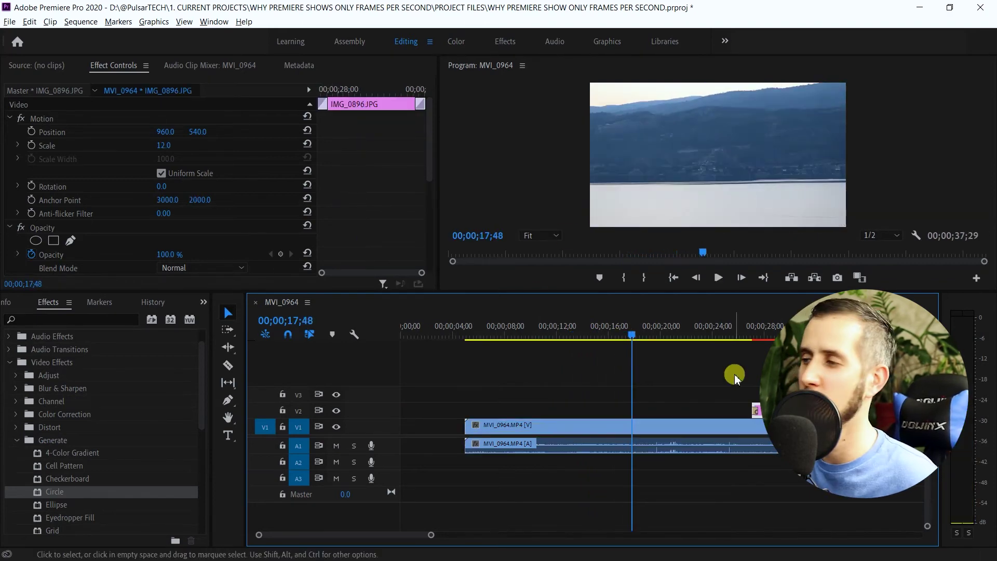
click(728, 337)
key(space)
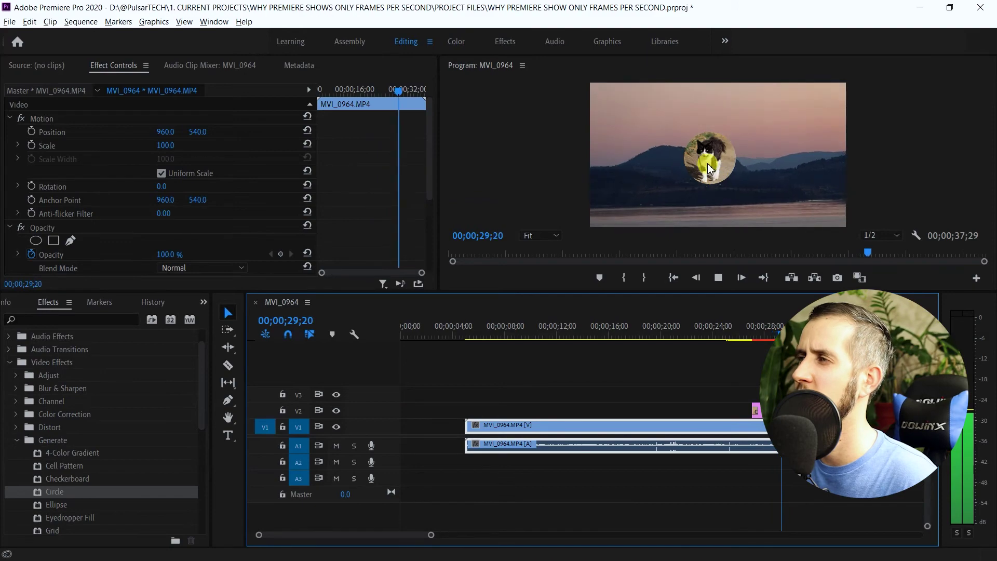
click(723, 278)
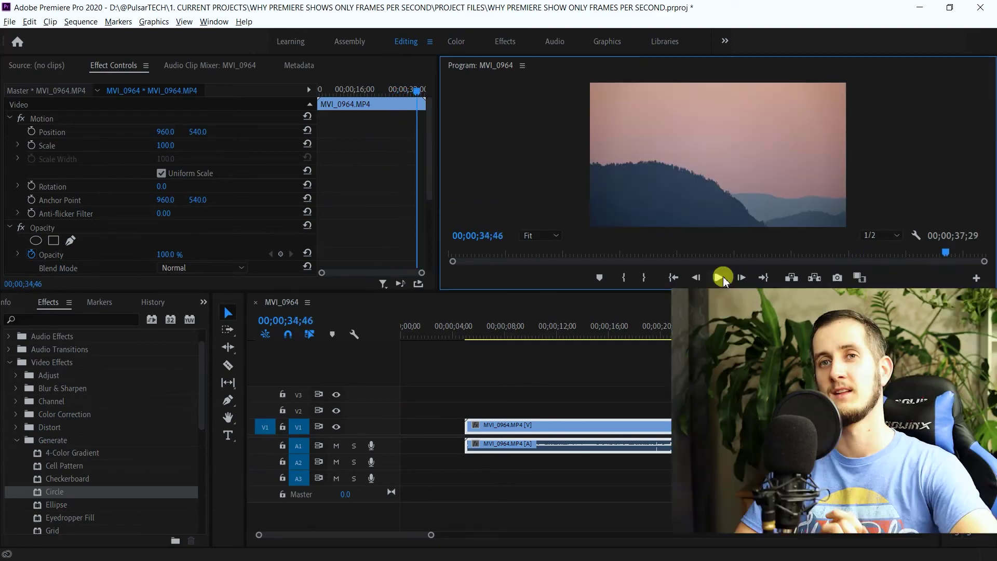